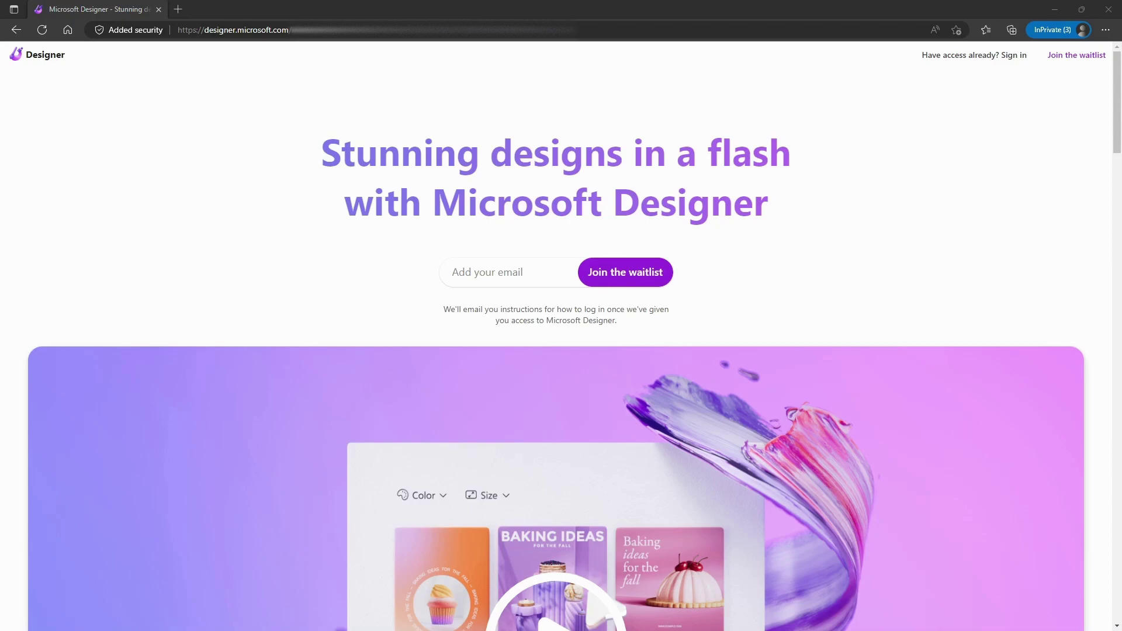
# Look over the Designer waitlist page, and minimise it and the invitation email to bring up the design start dialog
pyautogui.click(337, 181)
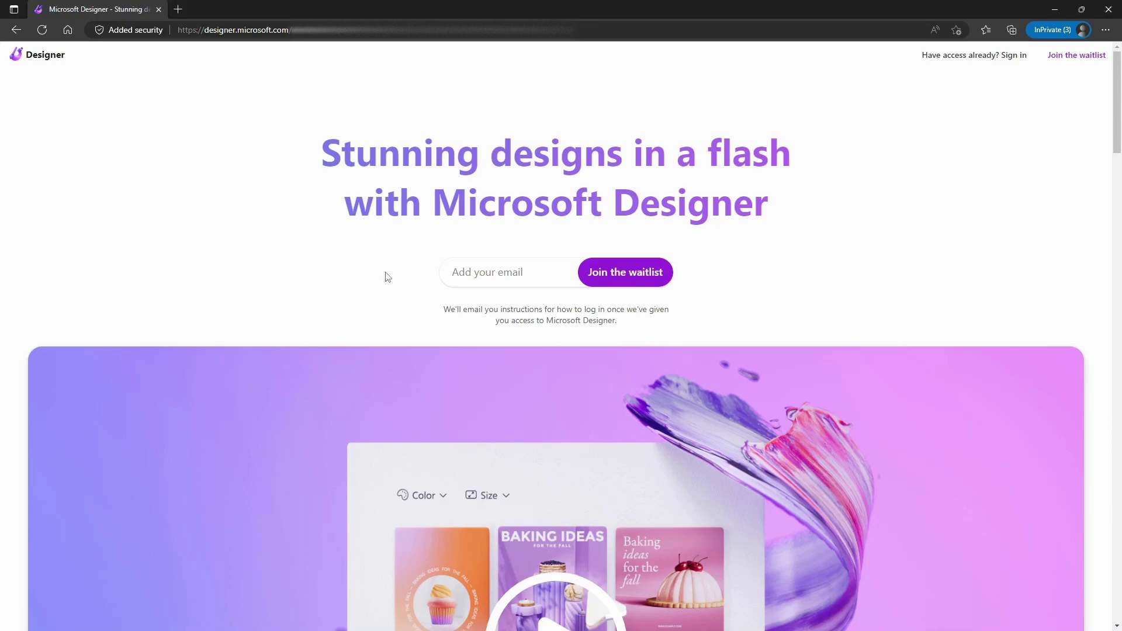
pyautogui.scroll(-5, 385, 276)
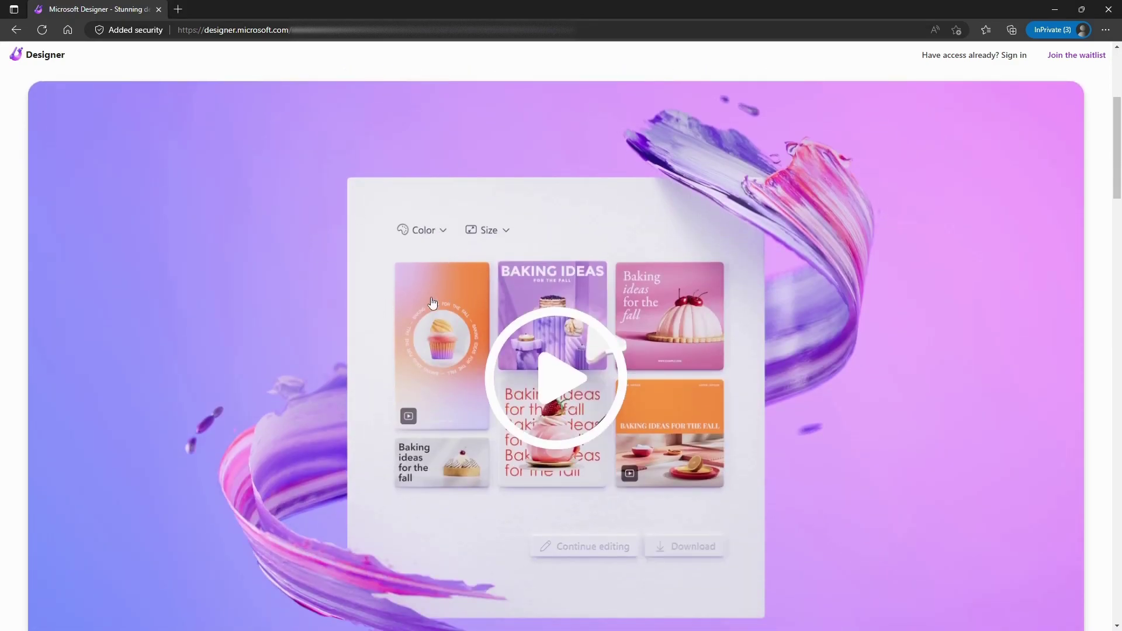
pyautogui.scroll(5, 640, 278)
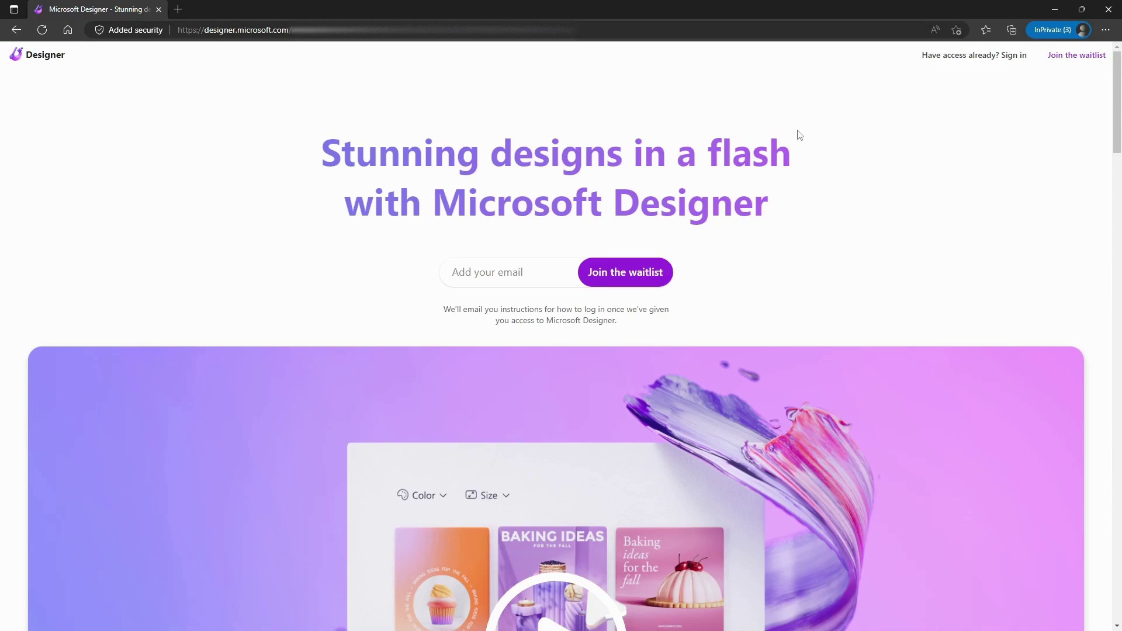
pyautogui.click(1054, 9)
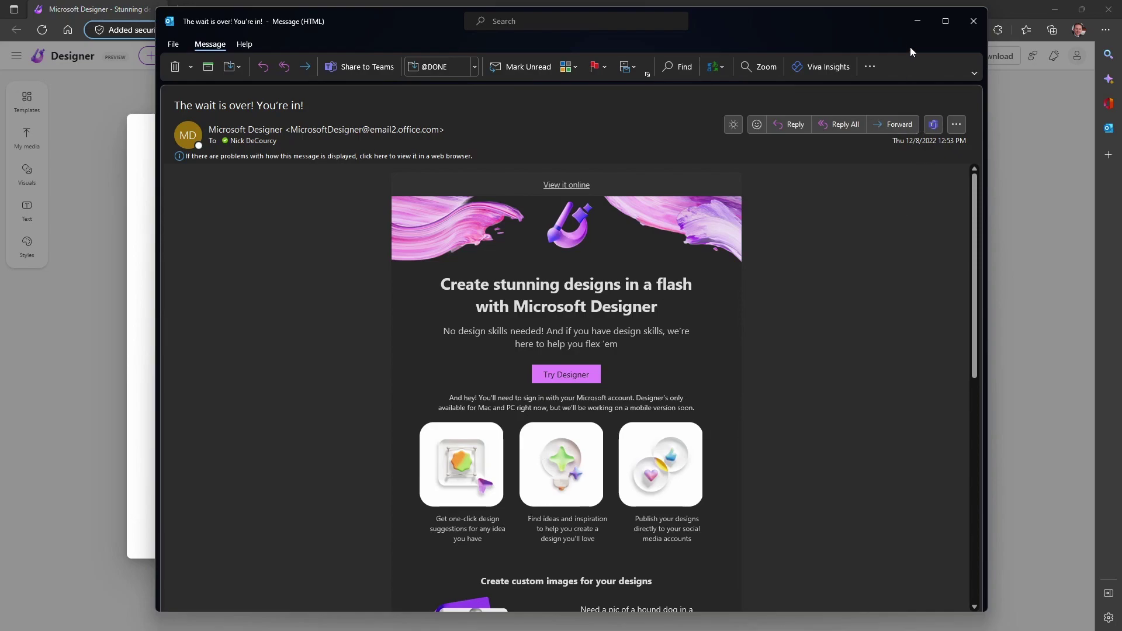
pyautogui.click(919, 28)
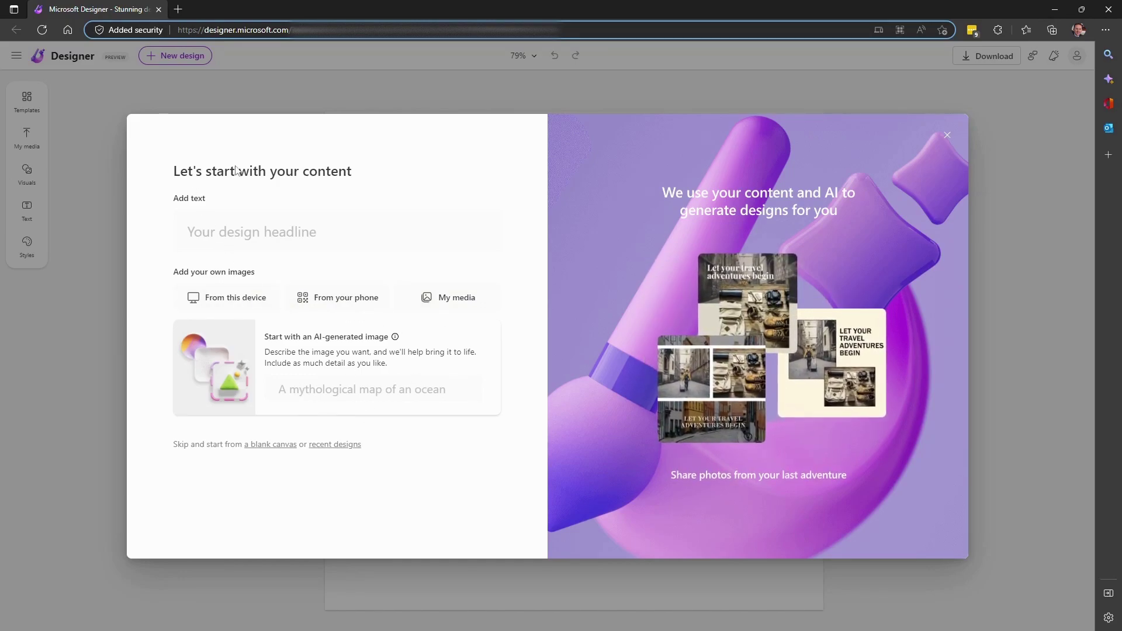
# Enter "Holiday party invite" as the design headline to generate matching designs
pyautogui.click(205, 225)
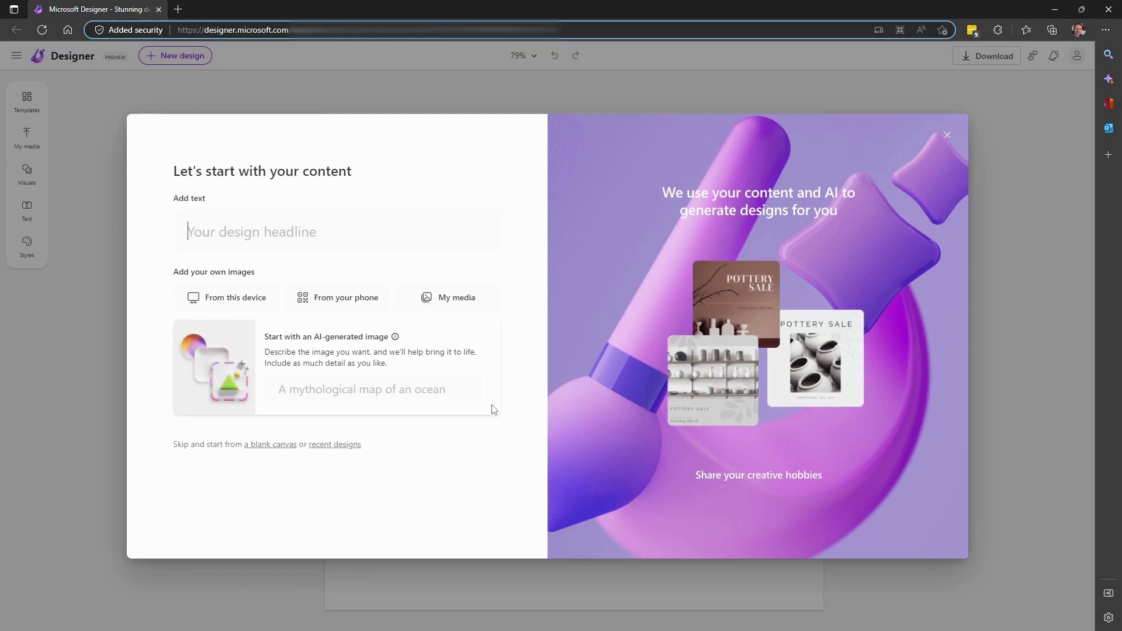
pyautogui.write('Holid')
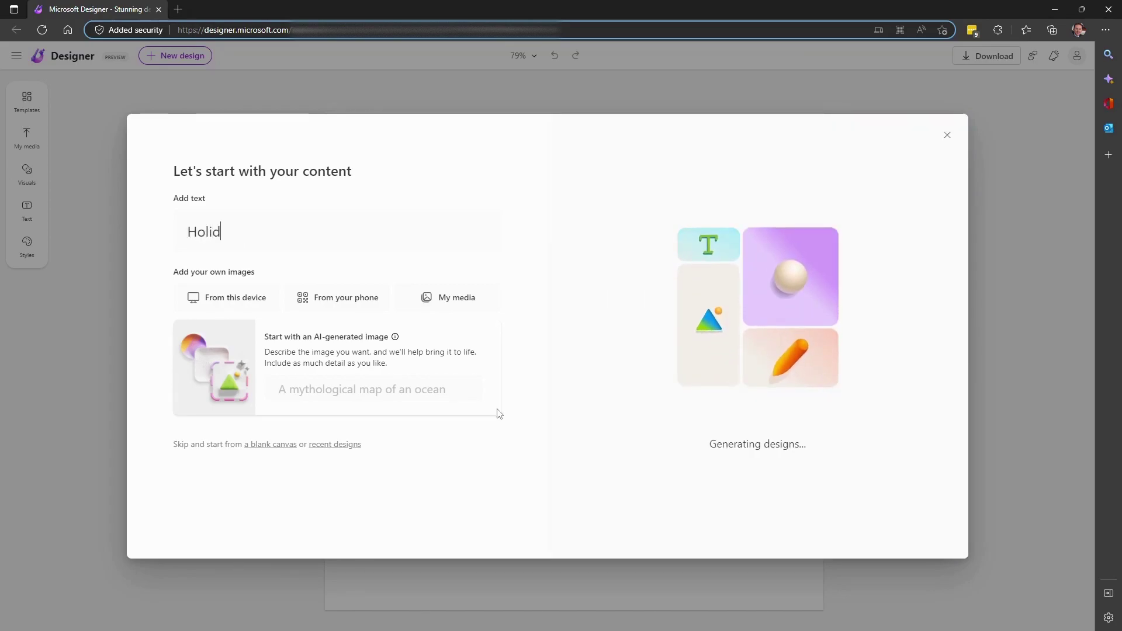
pyautogui.write('ay party')
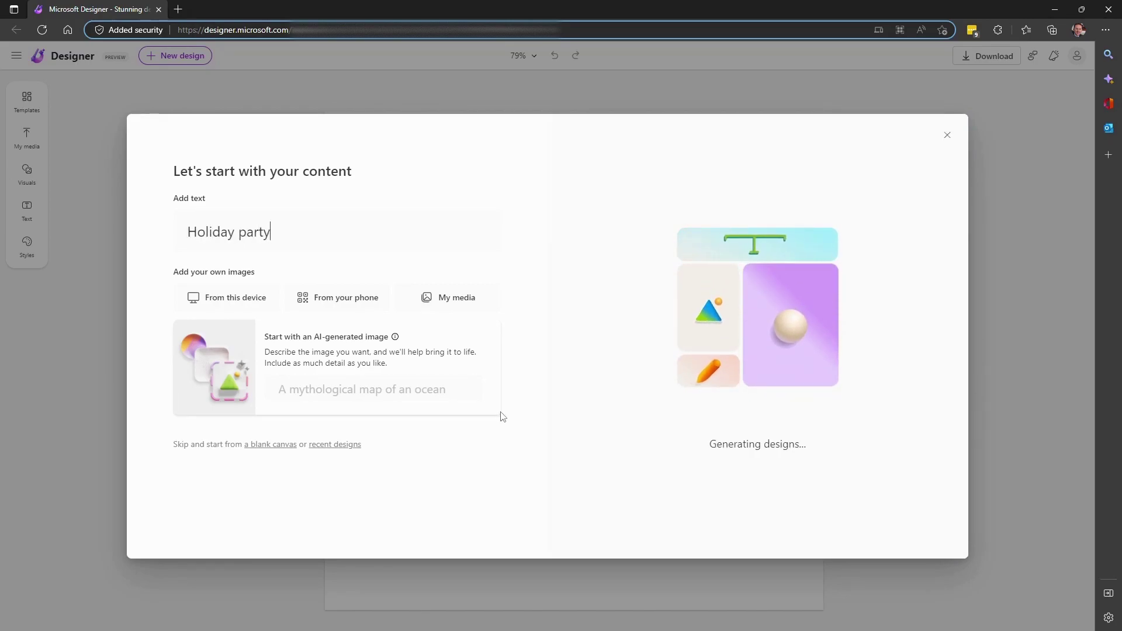
pyautogui.write(' invite')
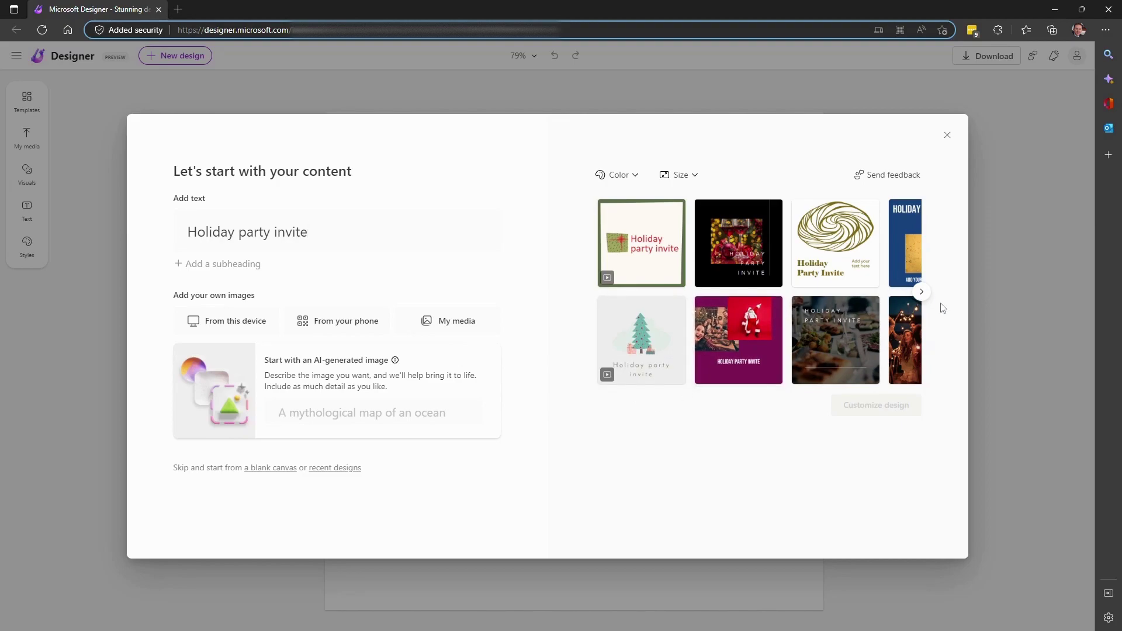
# Browse the generated designs and open the blue one with the bearded man holding a disco ball for customizing
pyautogui.click(921, 295)
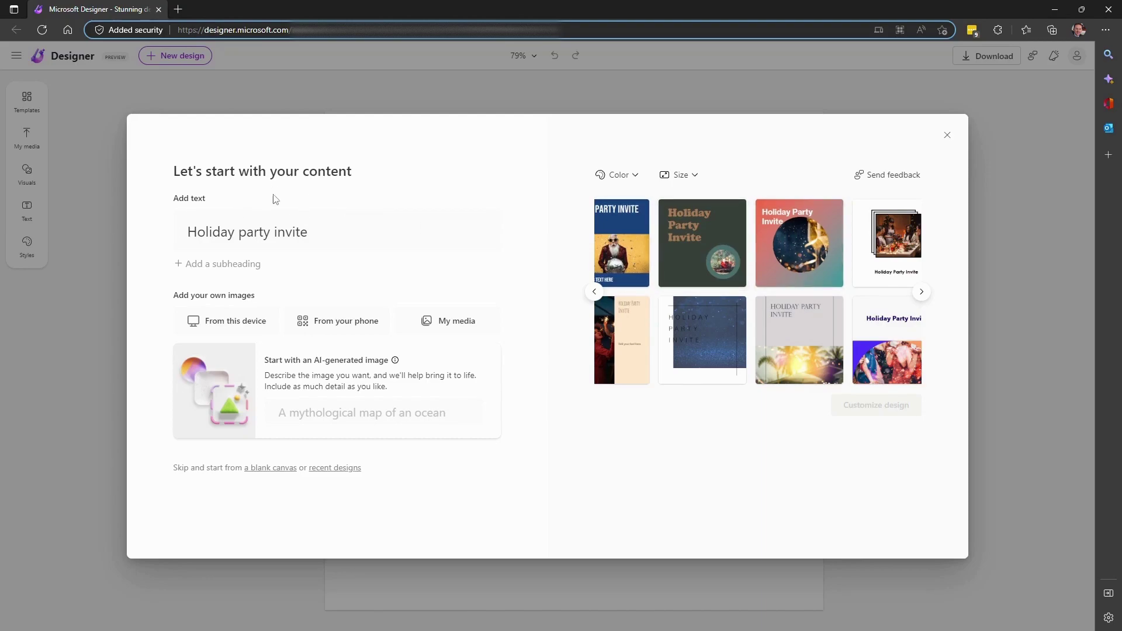
pyautogui.click(594, 292)
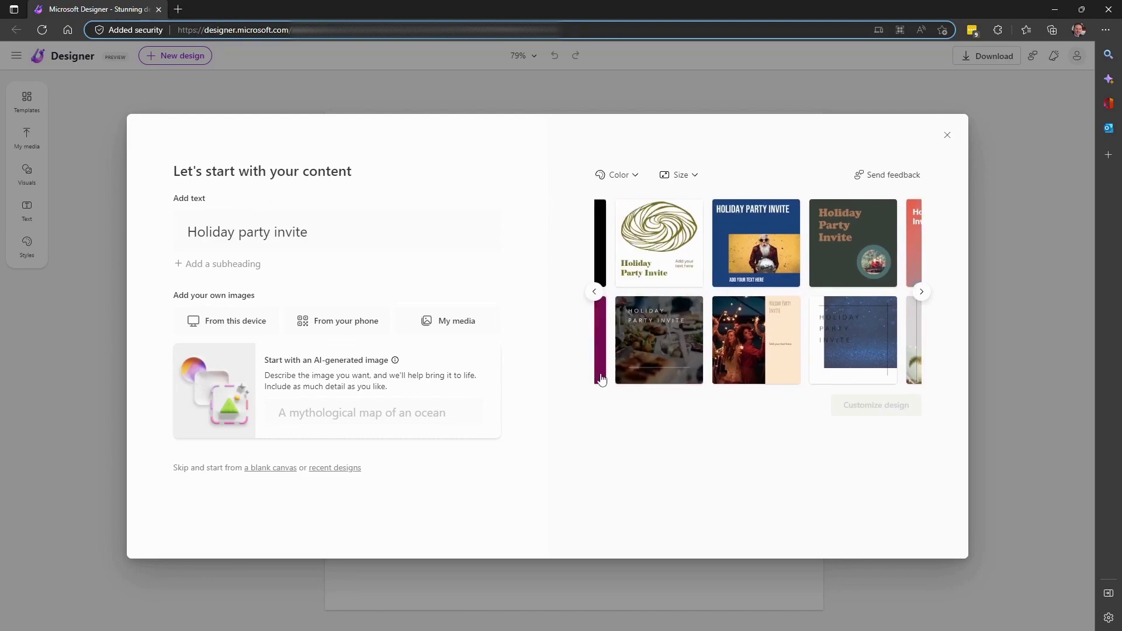
pyautogui.click(923, 294)
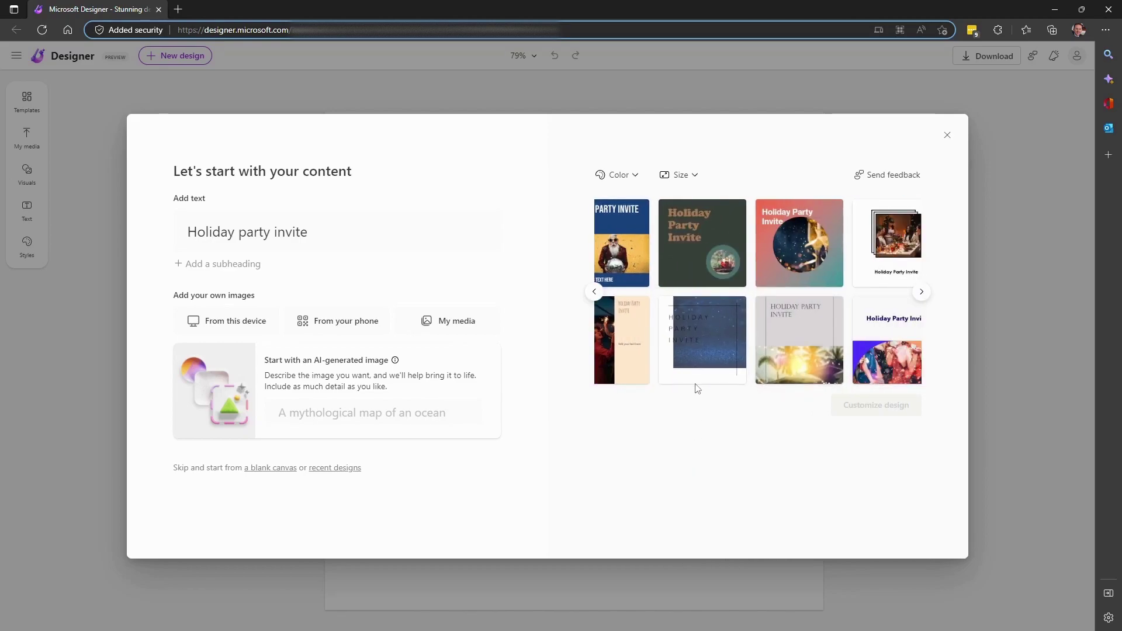
pyautogui.click(626, 246)
pyautogui.click(866, 409)
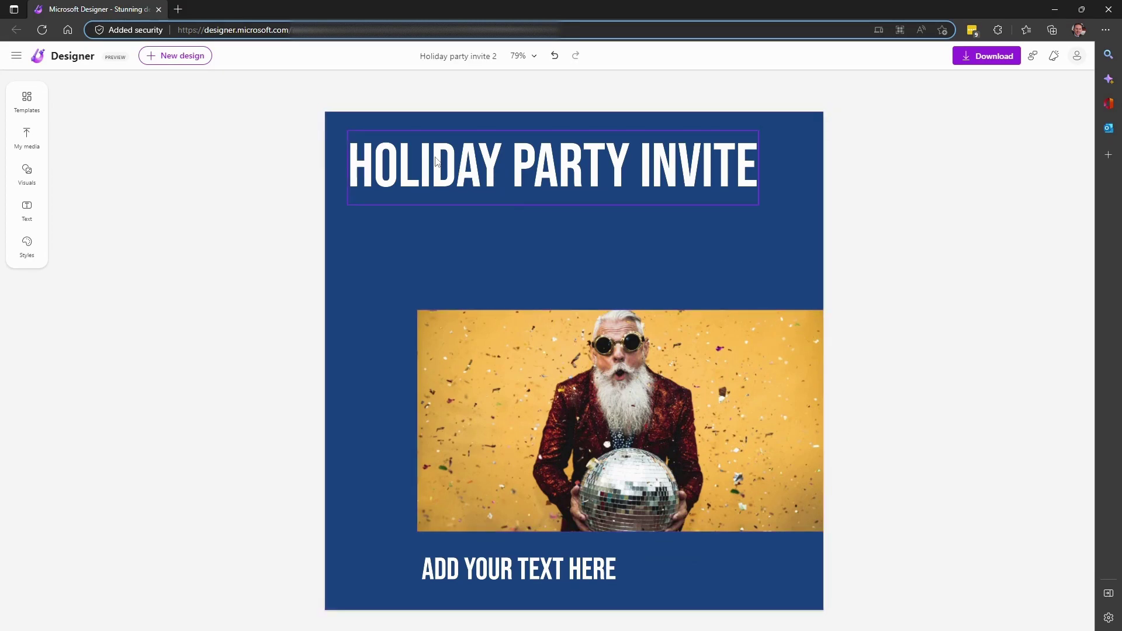
# Move the heading slightly lower on the canvas and shift the placeholder text toward the canvas's lower-right corner
pyautogui.moveTo(581, 142); pyautogui.dragTo(544, 160)
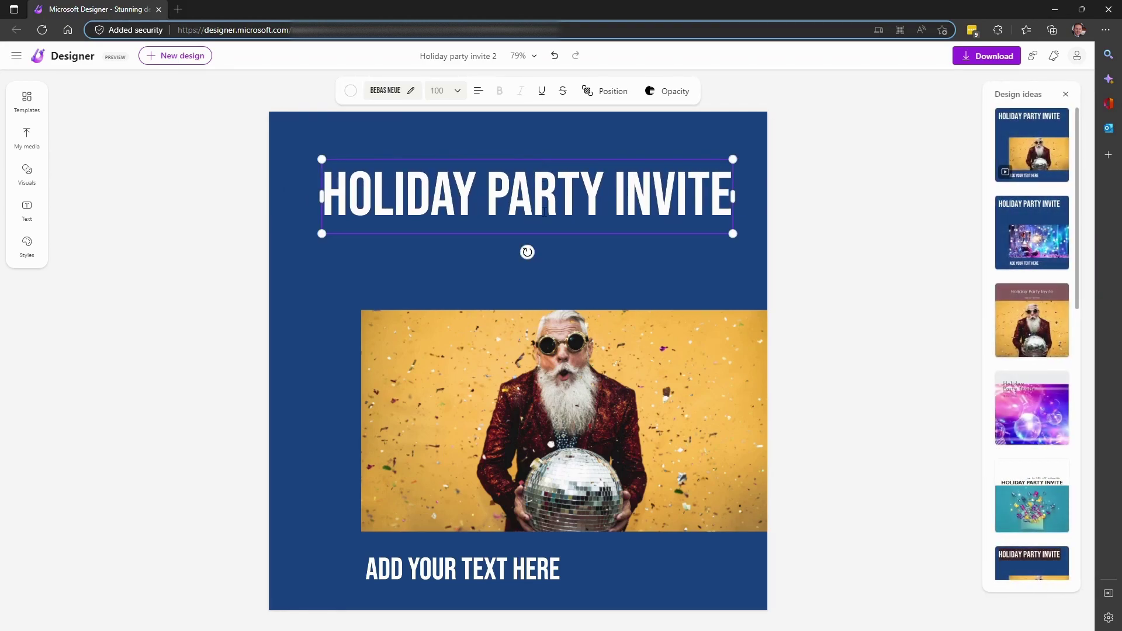
pyautogui.moveTo(490, 553); pyautogui.dragTo(668, 552)
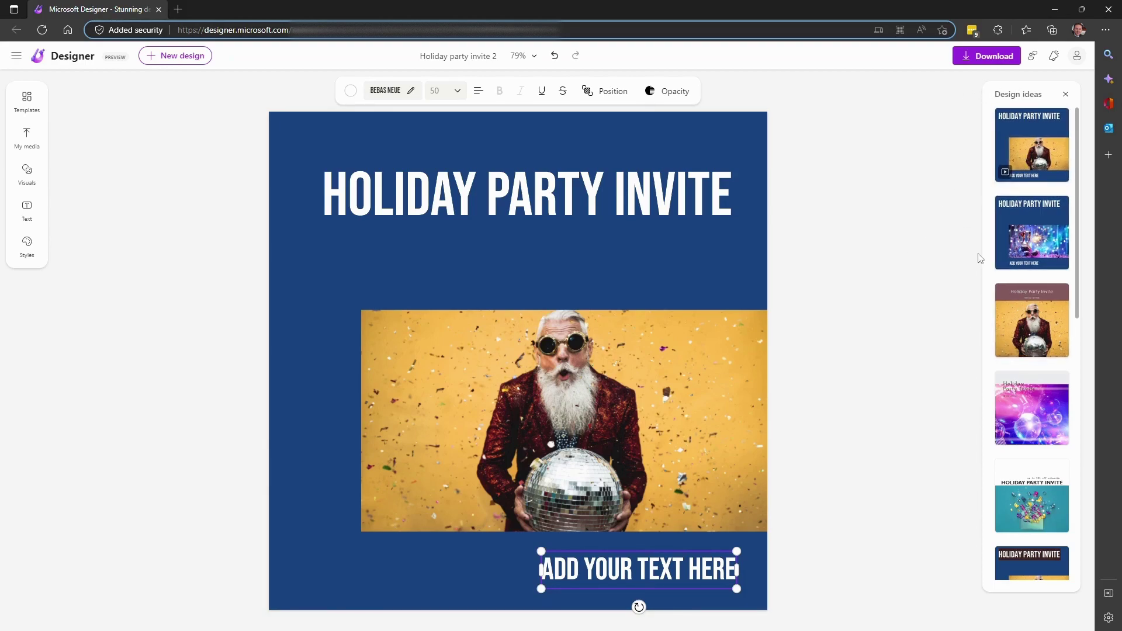
# Try out alternative design ideas, including the brown-banner portrait layout and the pink and purple disco-ball layout
pyautogui.click(1033, 234)
pyautogui.click(1023, 351)
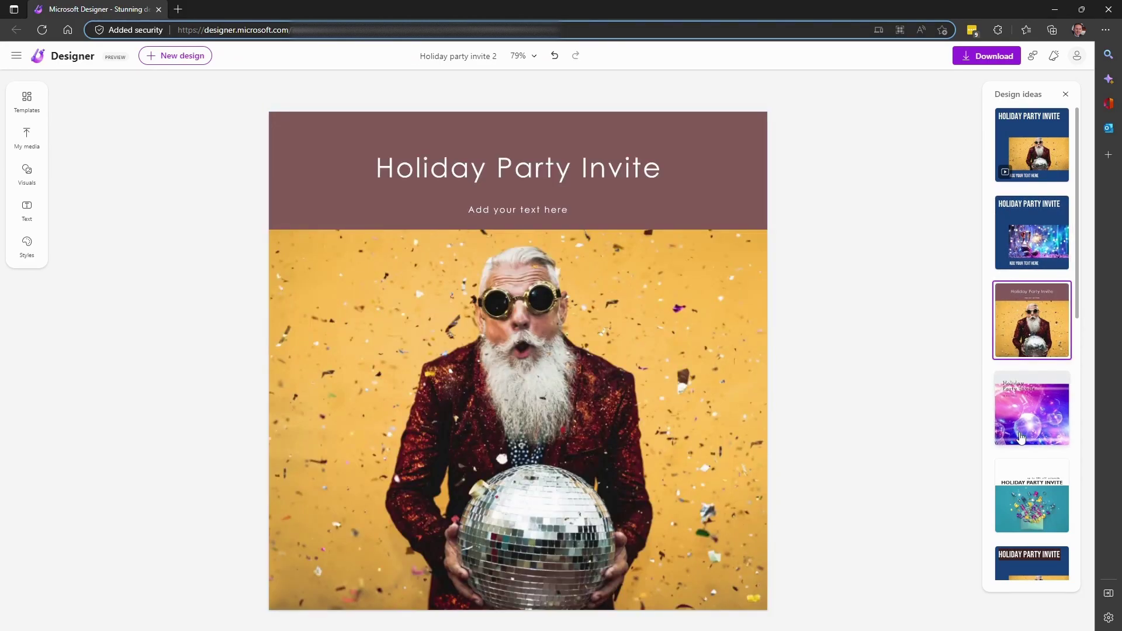
pyautogui.click(1024, 431)
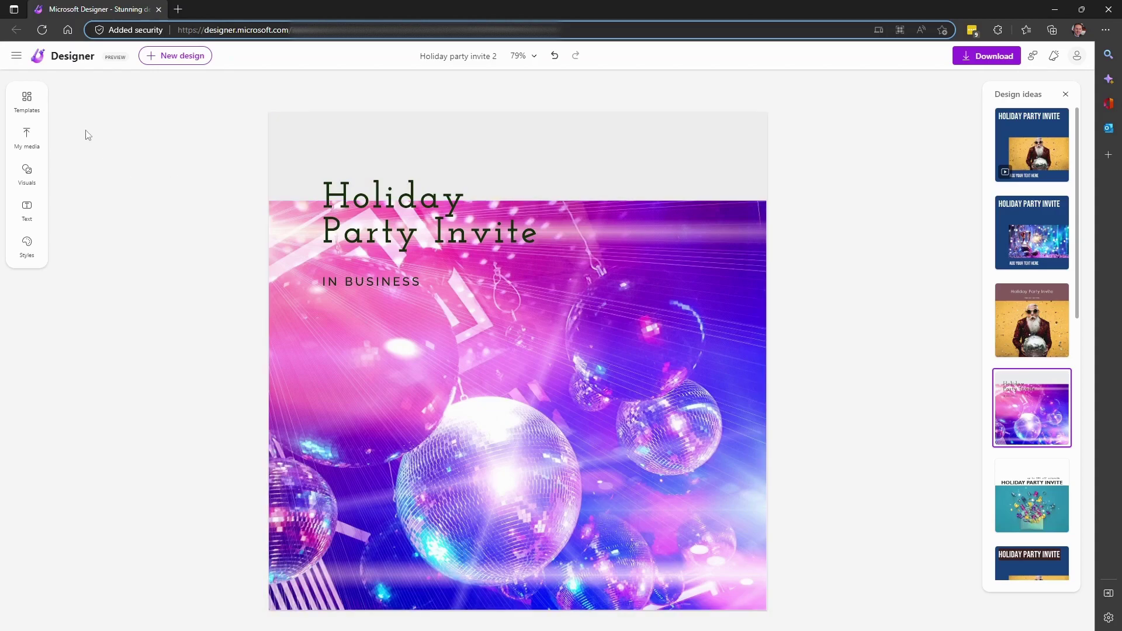
# Browse the templates for upcoming holidays and replace the current design with the Ugly Sweater Day template
pyautogui.click(29, 104)
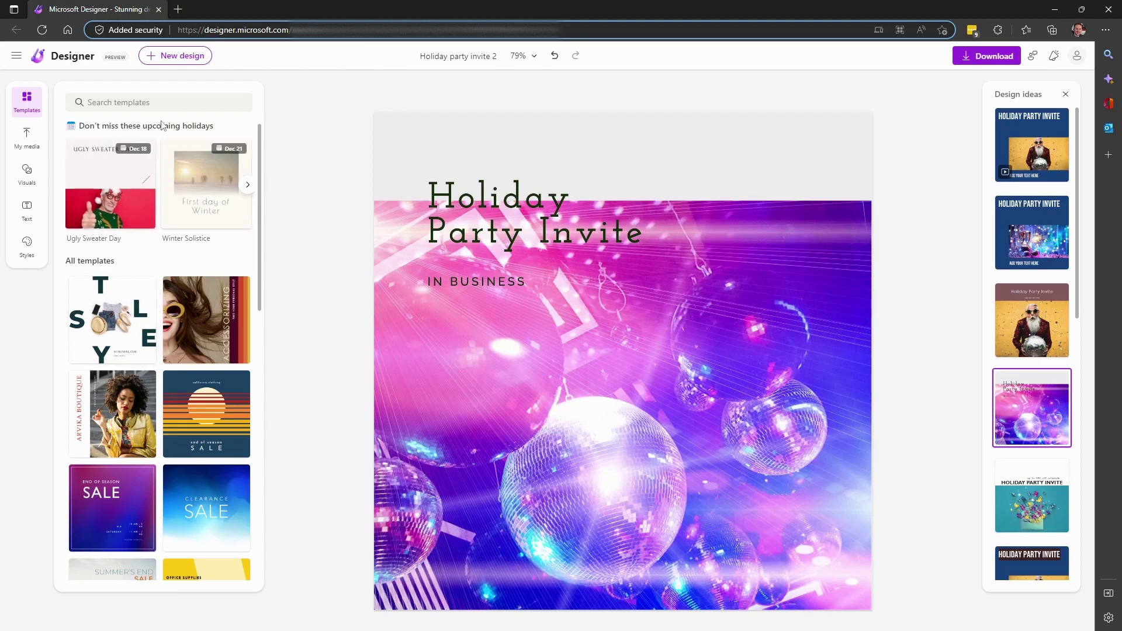
pyautogui.click(249, 187)
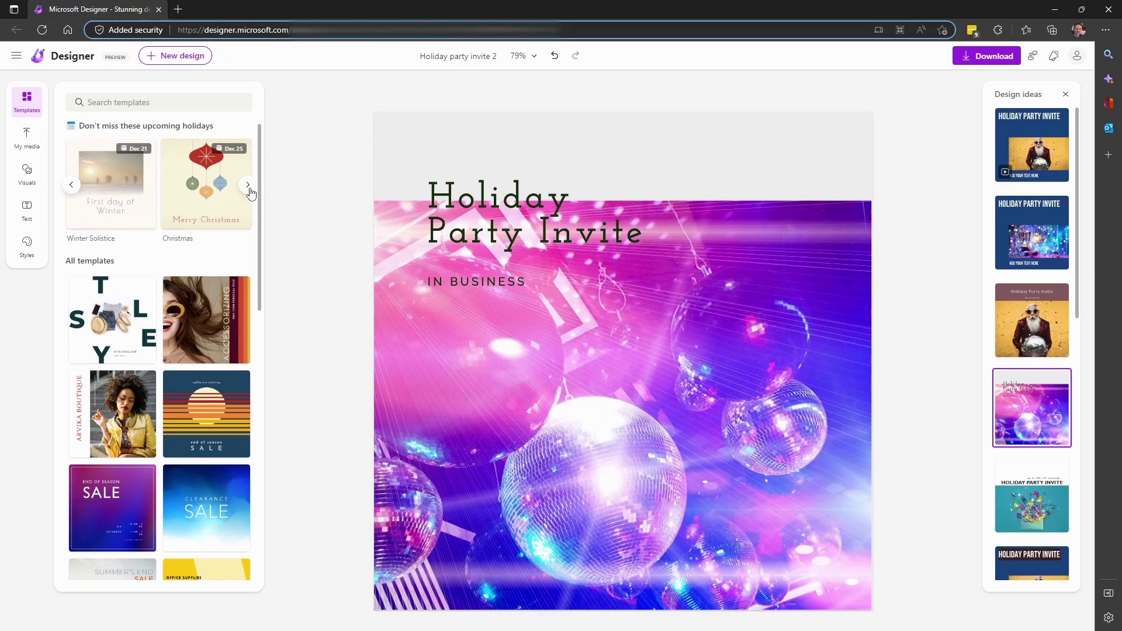
pyautogui.click(248, 186)
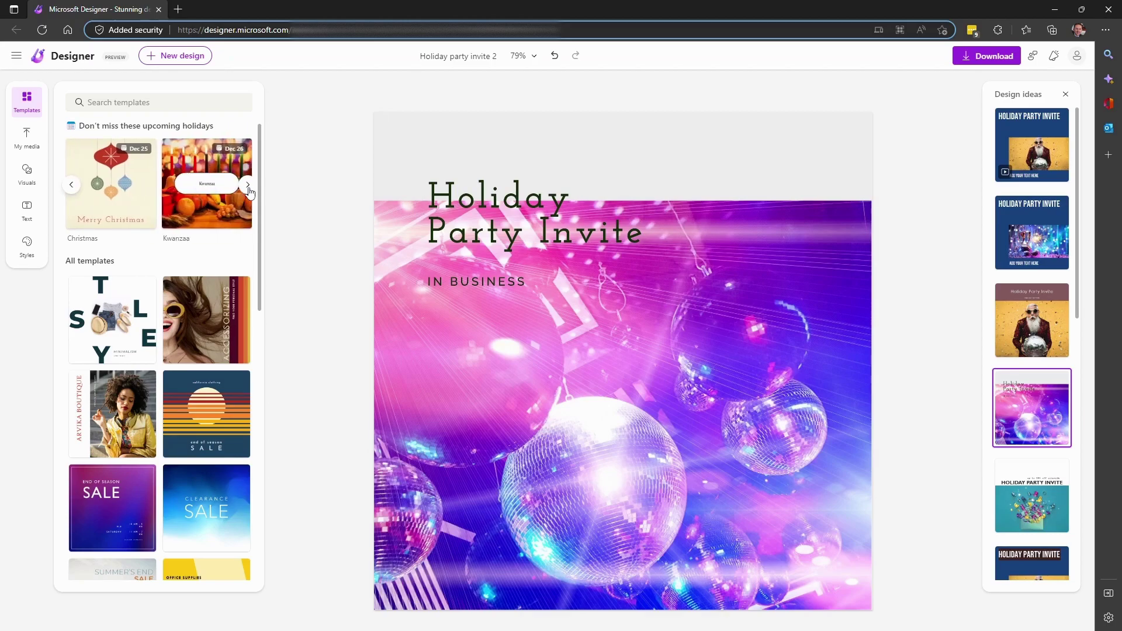
pyautogui.click(249, 188)
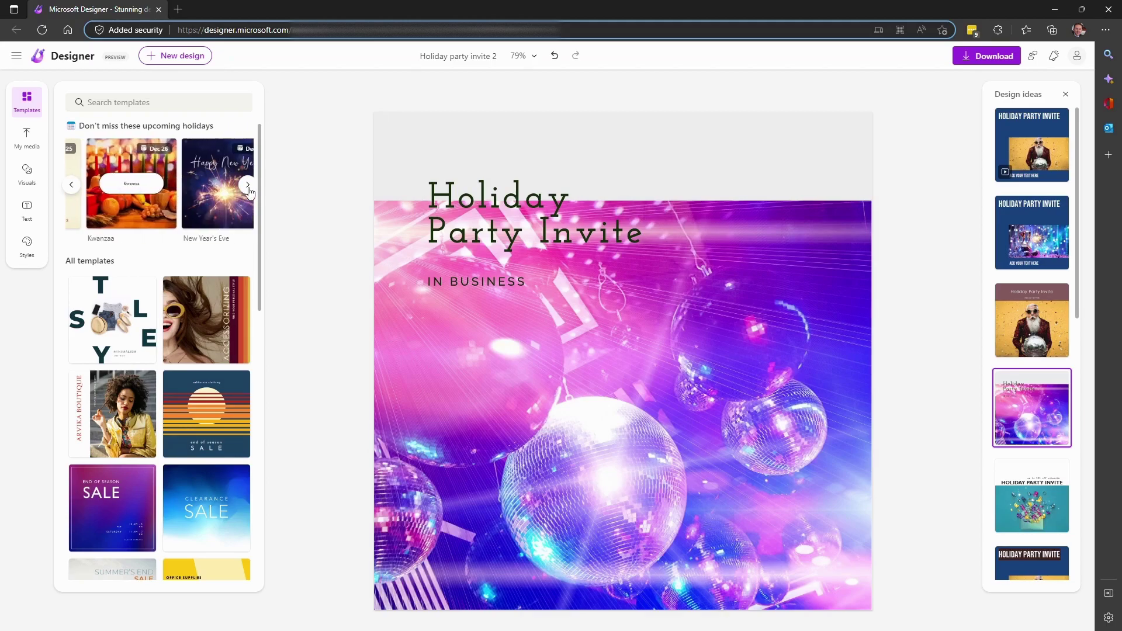
pyautogui.click(69, 186)
pyautogui.click(70, 186)
pyautogui.click(70, 187)
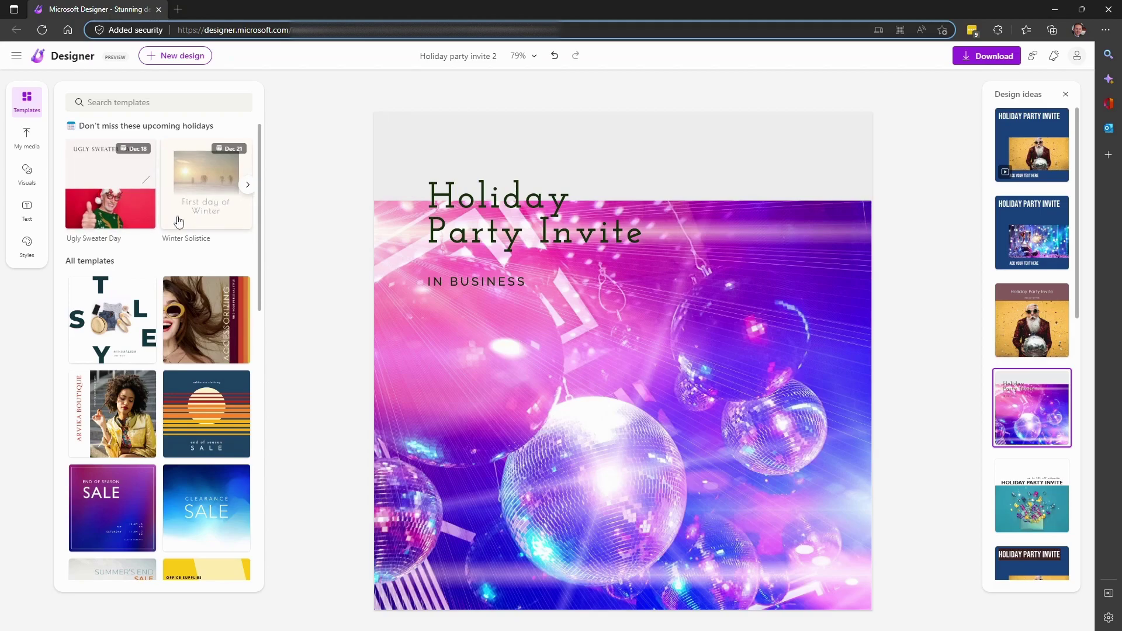
pyautogui.click(110, 181)
pyautogui.click(553, 369)
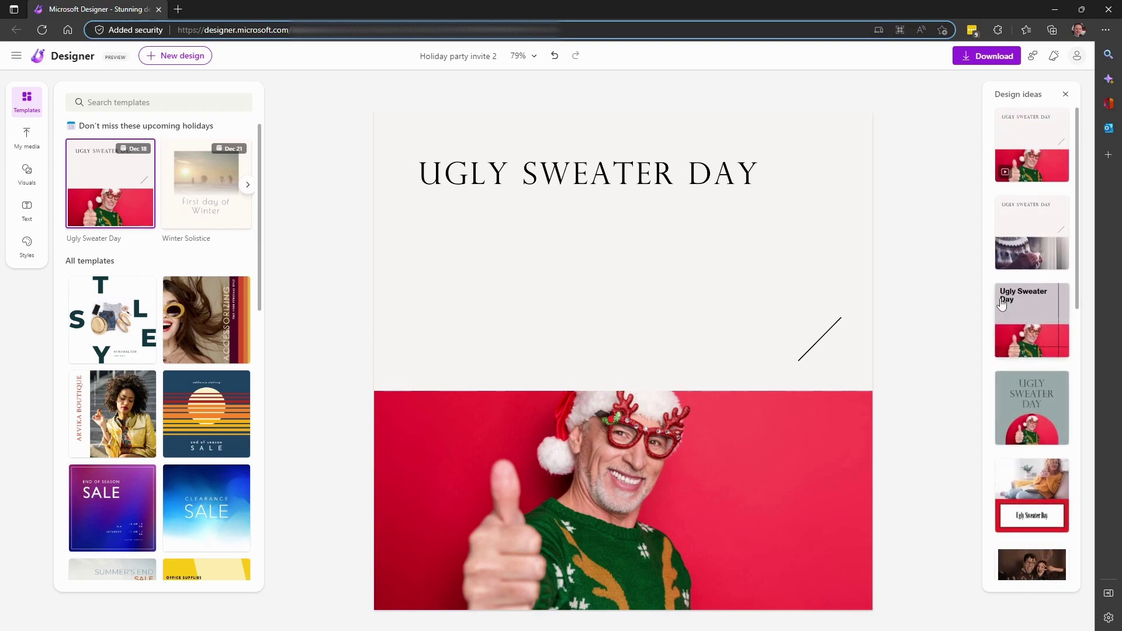
# Try several design ideas for Ugly Sweater Day and apply the one with hands holding a coffee cup
pyautogui.scroll(-4, 1029, 448)
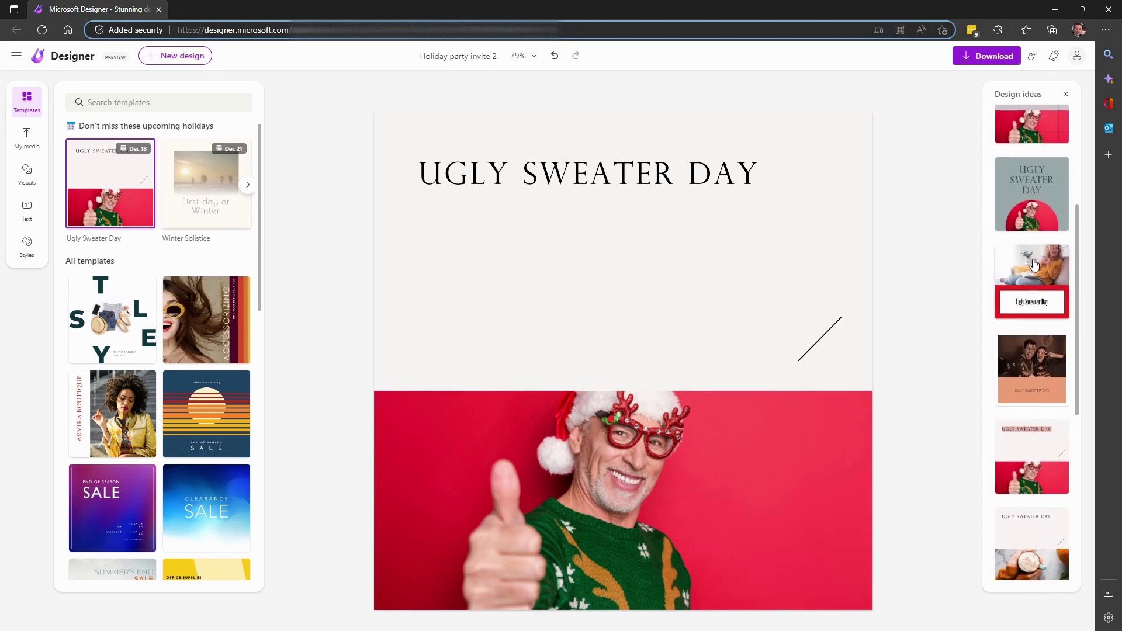
pyautogui.click(1032, 266)
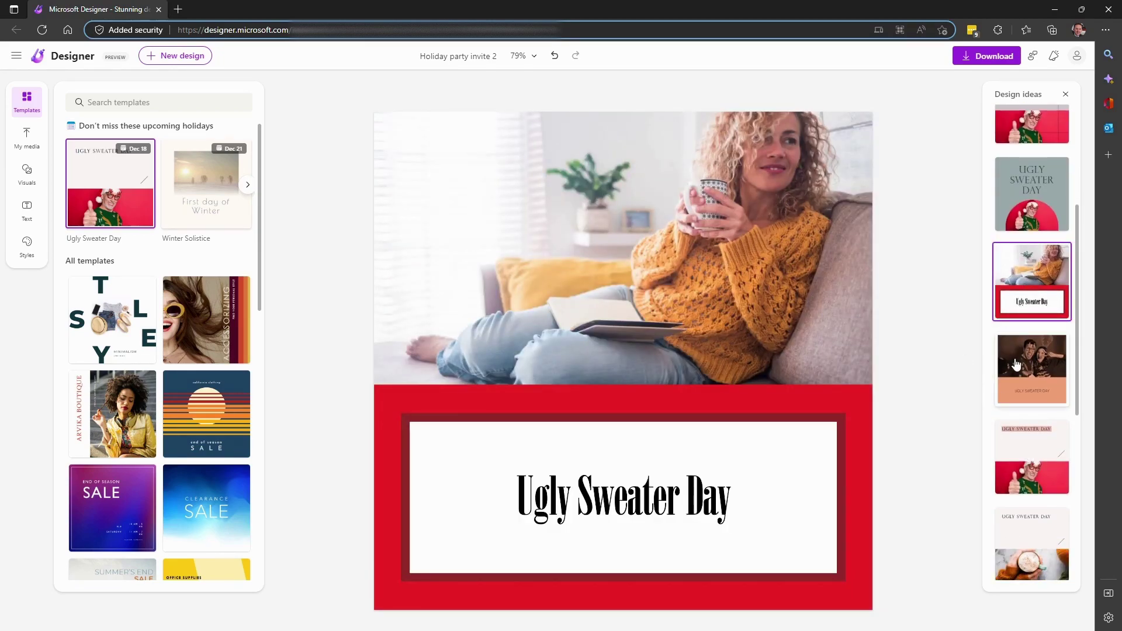
pyautogui.click(1032, 368)
pyautogui.scroll(-1, 1031, 416)
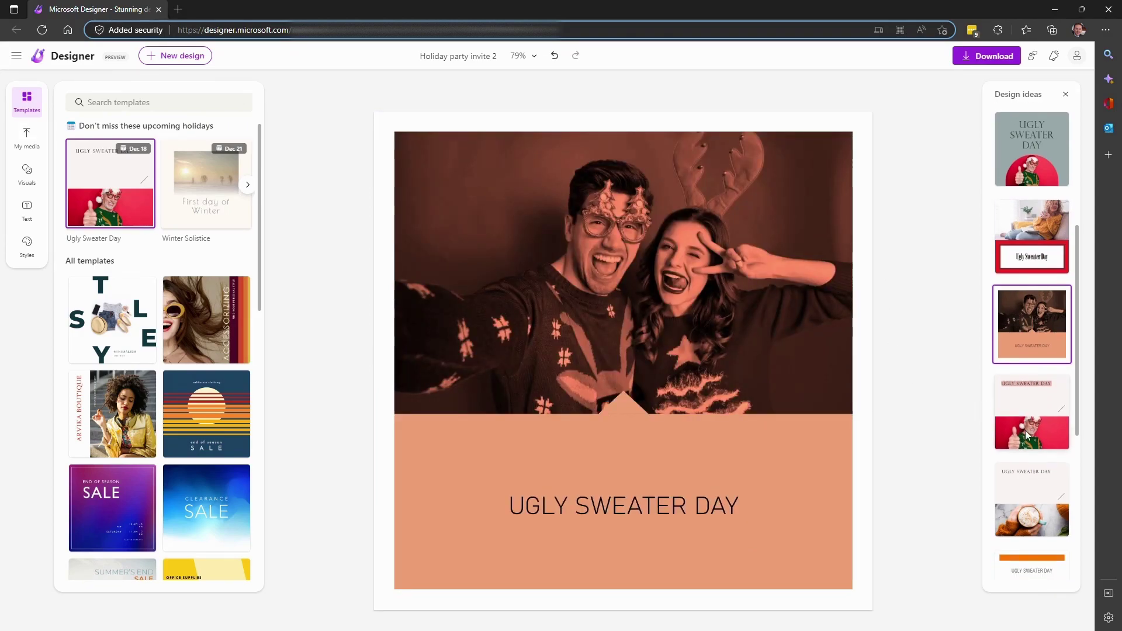
pyautogui.click(1030, 485)
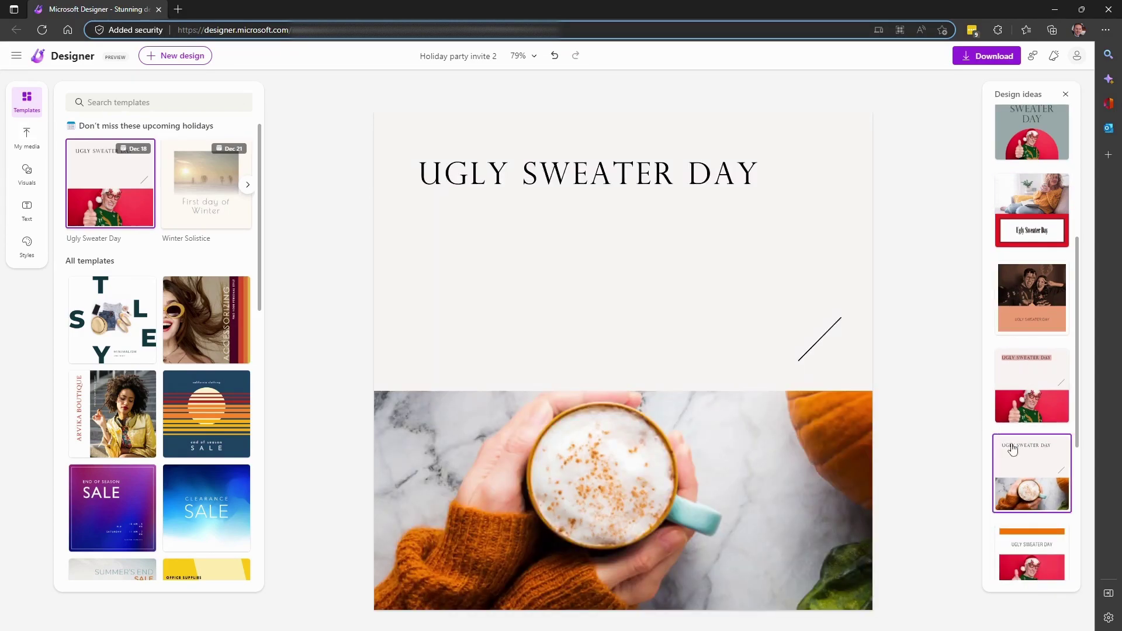
pyautogui.scroll(-2, 1029, 491)
# Add the recommended photo of the woman in a pink striped sweater and place it in the canvas's upper-right area
pyautogui.click(26, 136)
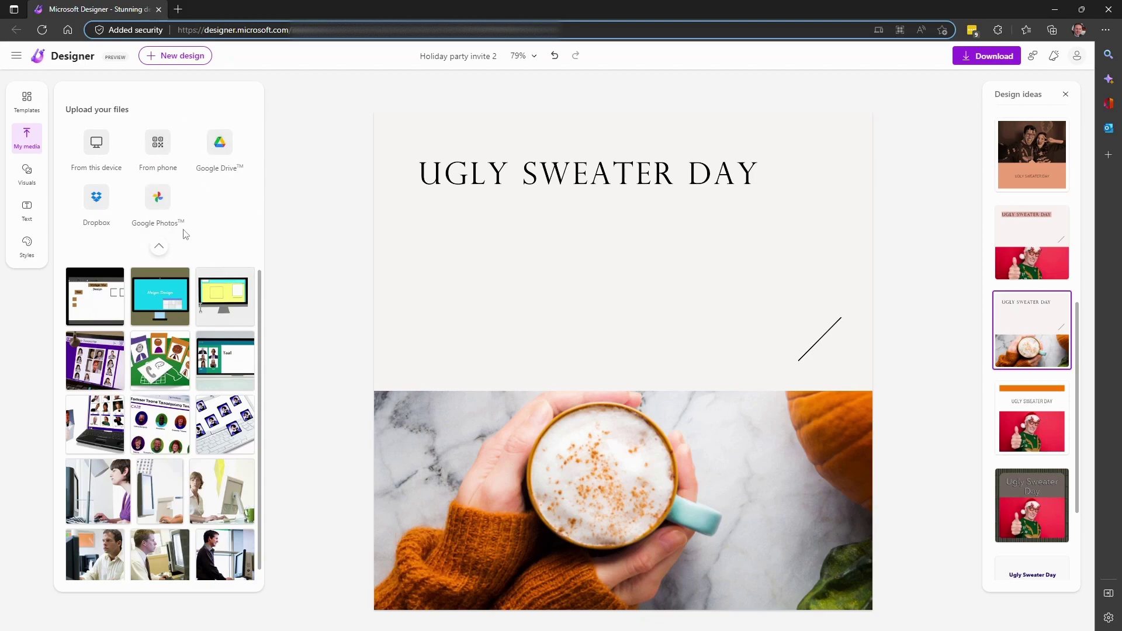
pyautogui.click(30, 185)
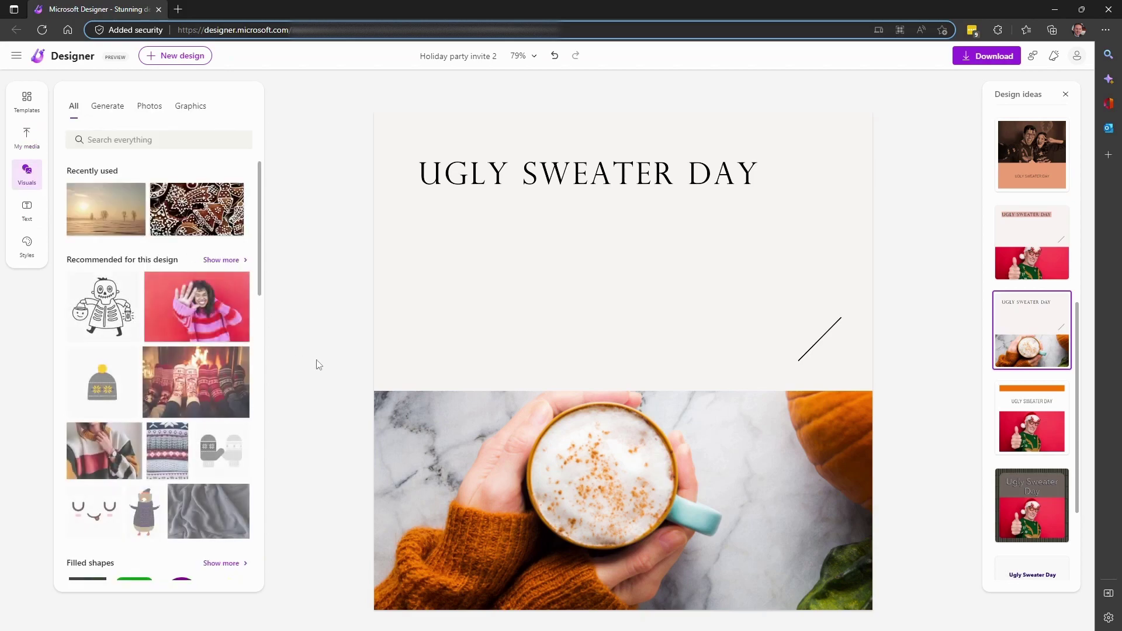
pyautogui.click(197, 307)
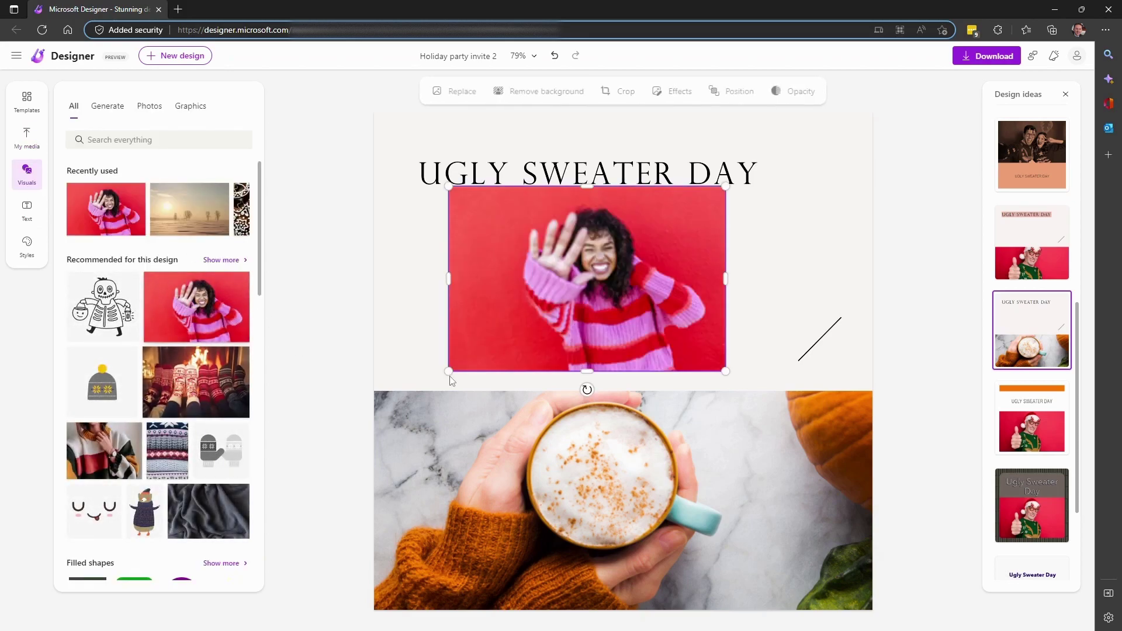
pyautogui.moveTo(649, 259); pyautogui.dragTo(779, 194)
# Review the text presets, the font and color styles, and the options for posting or downloading the design
pyautogui.click(28, 210)
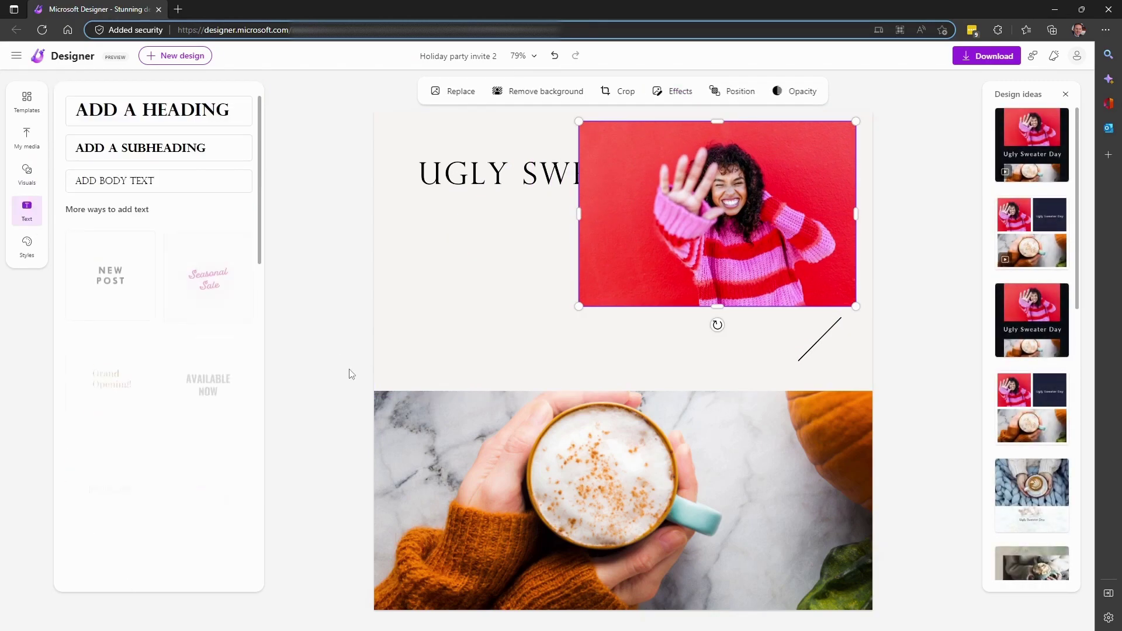
pyautogui.click(26, 245)
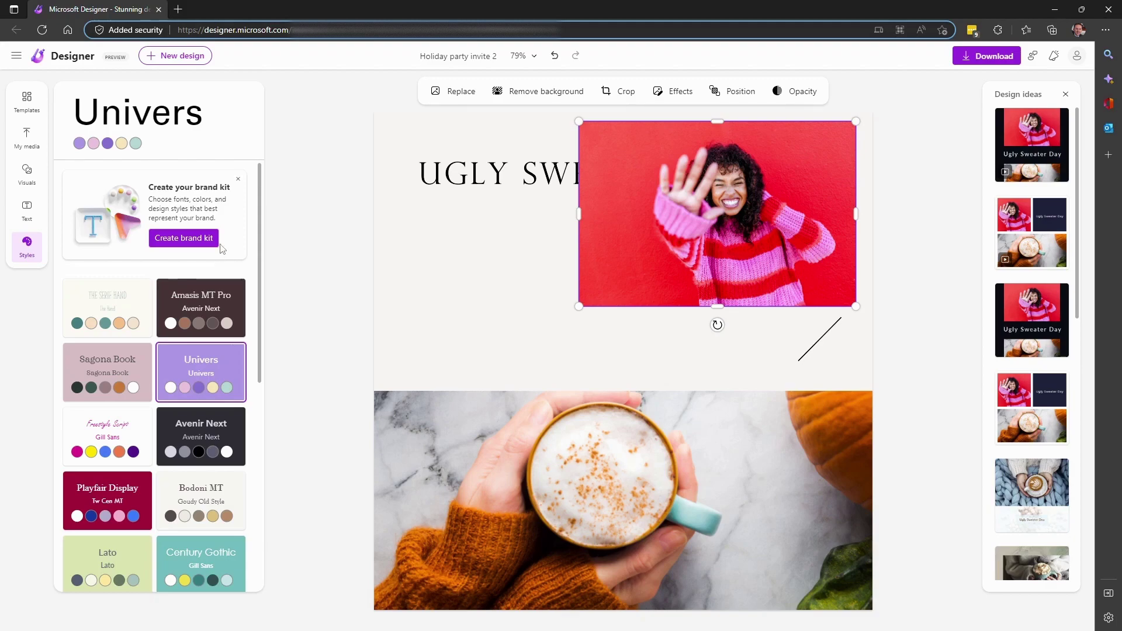
pyautogui.click(996, 59)
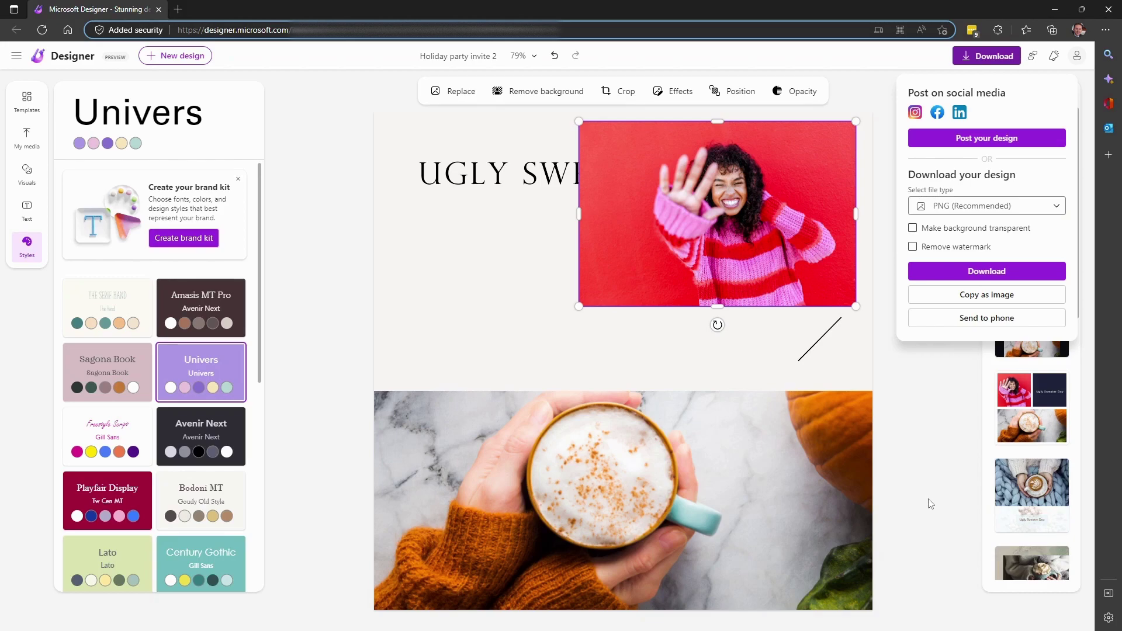
pyautogui.click(912, 488)
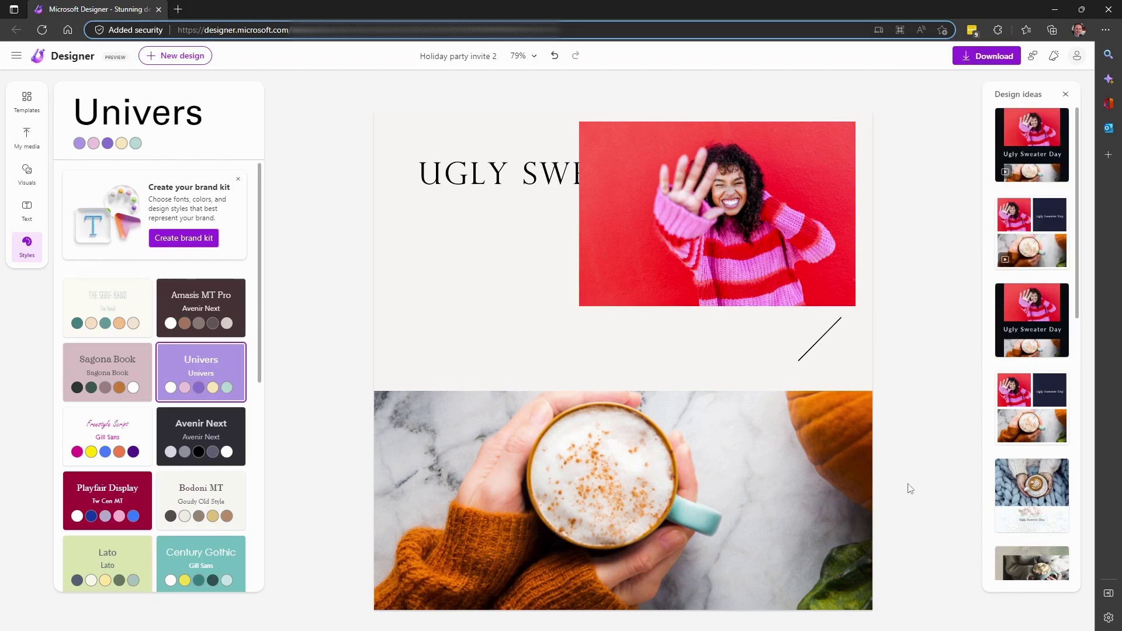